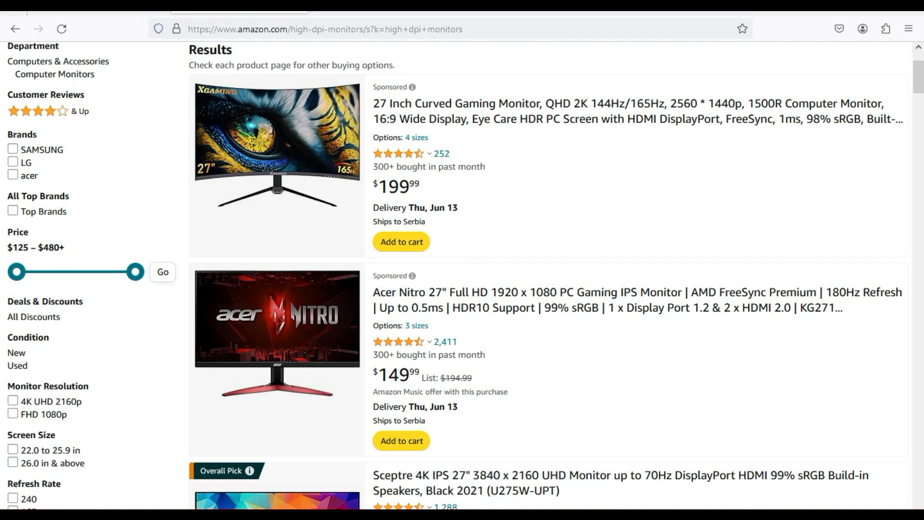
Step: Look through the Amazon results for high DPI monitors and the pictures of multi-monitor trading desks in the other browser tabs
{"action": "scroll", "coordinate": [461, 274], "scroll_direction": "down", "scroll_amount": 15}
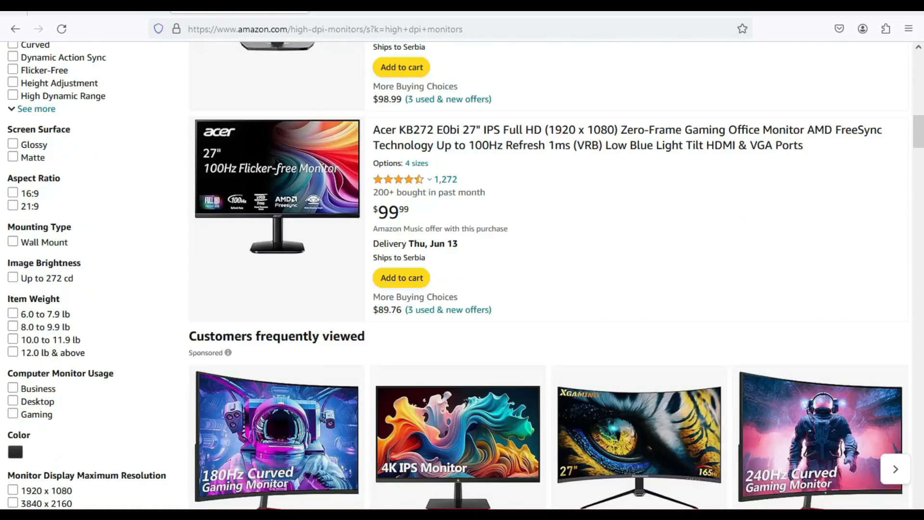
{"action": "scroll", "coordinate": [462, 274], "scroll_direction": "down", "scroll_amount": 4}
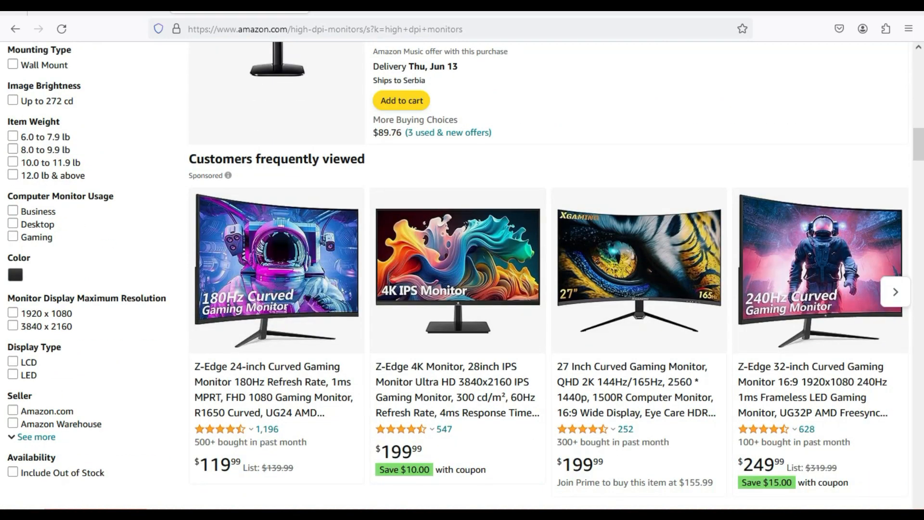
{"action": "scroll", "coordinate": [462, 275], "scroll_direction": "down", "scroll_amount": 6}
{"action": "scroll", "coordinate": [462, 274], "scroll_direction": "up", "scroll_amount": 20}
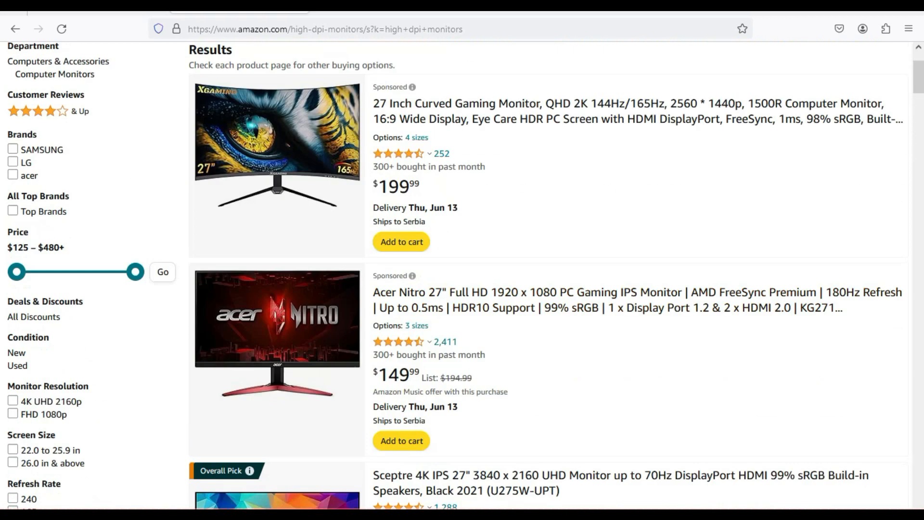
{"action": "scroll", "coordinate": [461, 274], "scroll_direction": "up", "scroll_amount": 2}
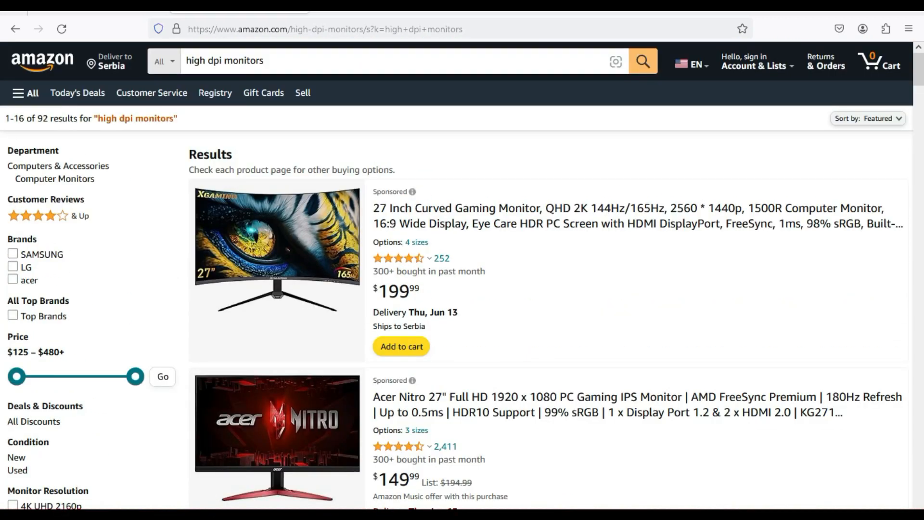
{"action": "key", "text": "ctrl+Tab"}
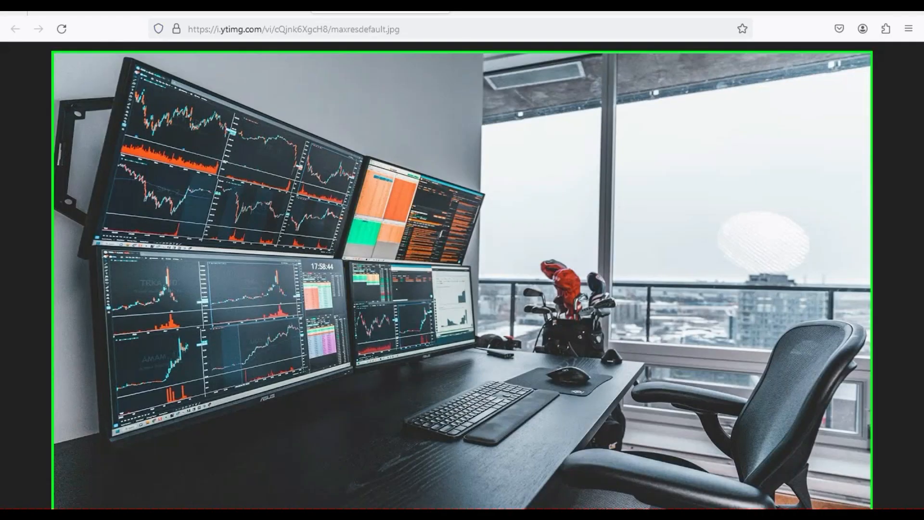
{"action": "key", "text": "ctrl+Tab"}
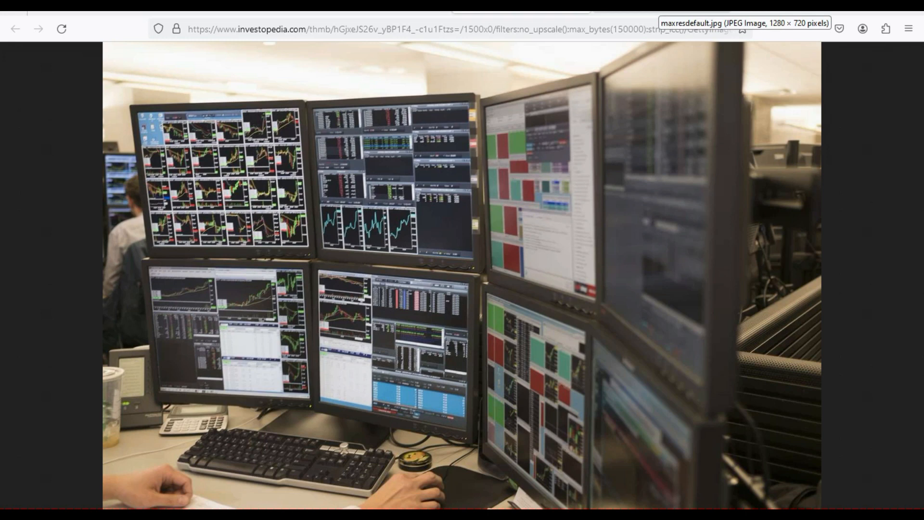
{"action": "key", "text": "ctrl+Tab"}
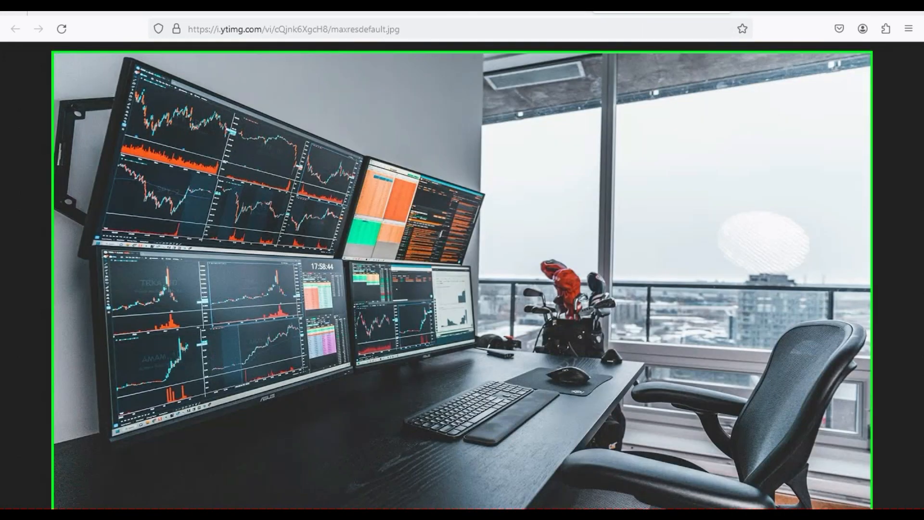
{"action": "key", "text": "ctrl+Tab"}
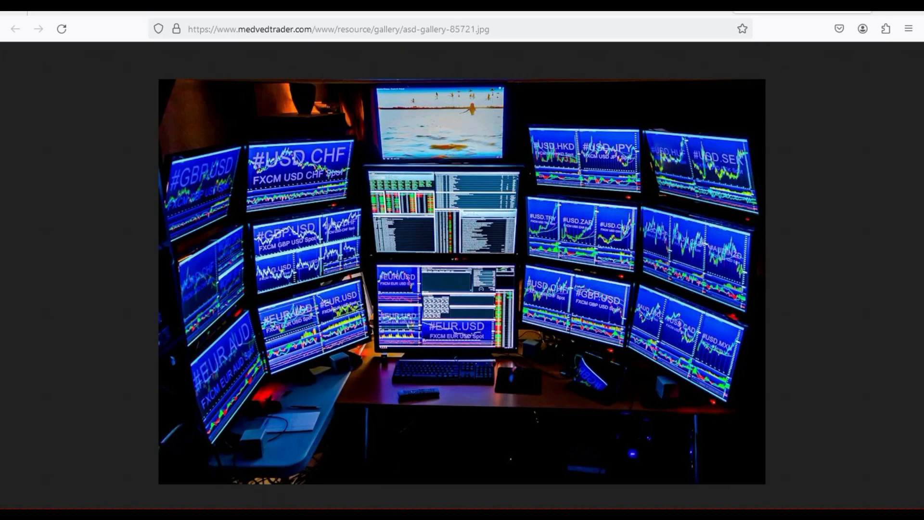
{"action": "key", "text": "ctrl+Tab"}
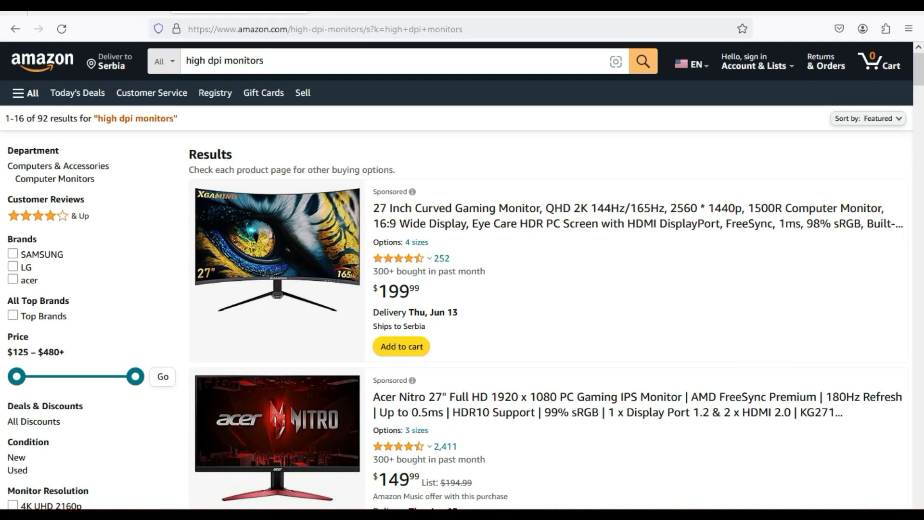
{"action": "scroll", "coordinate": [549, 275], "scroll_direction": "down", "scroll_amount": 10}
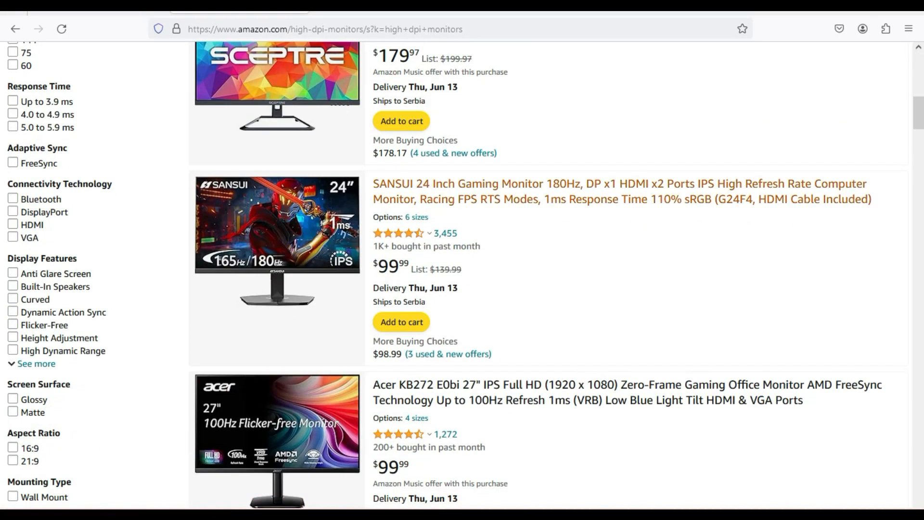
{"action": "scroll", "coordinate": [549, 274], "scroll_direction": "up", "scroll_amount": 10}
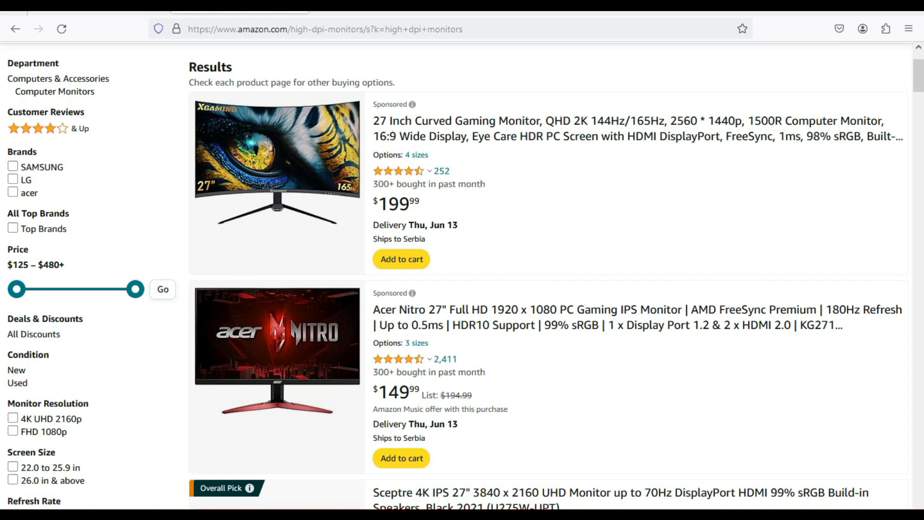
Step: Bring up the Microsoft support article on Windows scaling issues for high-DPI devices and read its summary
{"action": "left_click", "coordinate": [100, 13]}
{"action": "scroll", "coordinate": [462, 275], "scroll_direction": "up", "scroll_amount": 20}
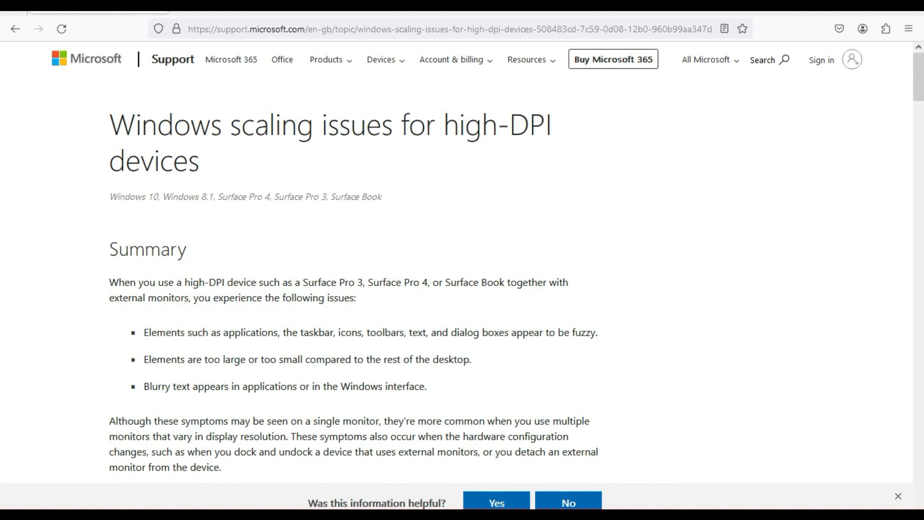
{"action": "scroll", "coordinate": [462, 274], "scroll_direction": "down", "scroll_amount": 3}
{"action": "left_click_drag", "start_coordinate": [427, 255], "coordinate": [144, 202]}
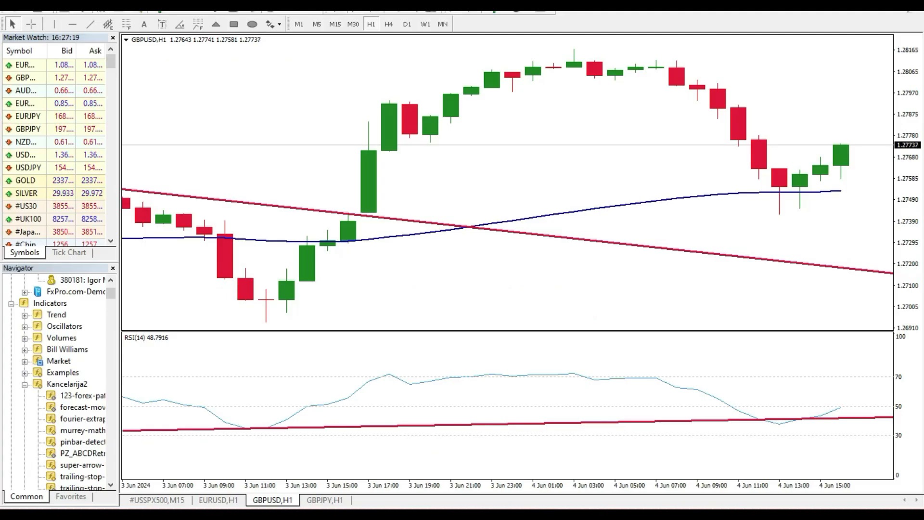
Step: Open the data folder from MetaTrader 4 and maximize its File Explorer window
{"action": "key", "text": "alt+f"}
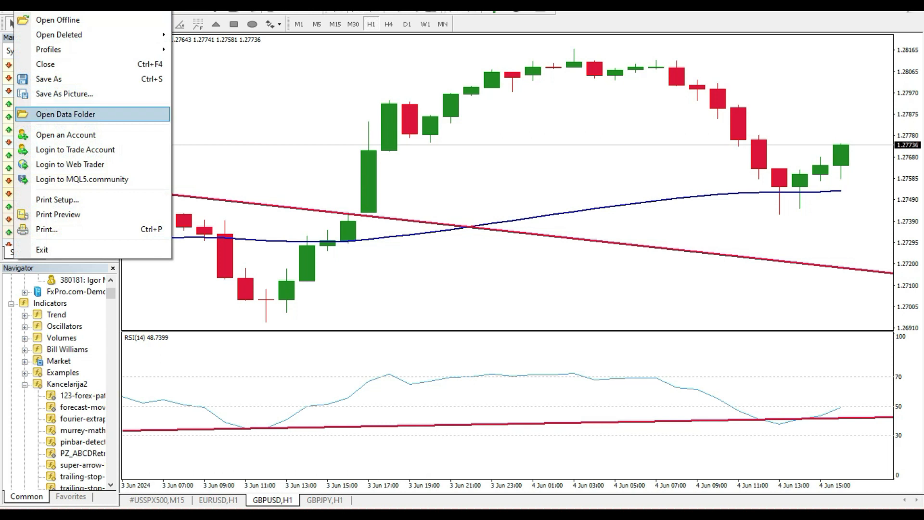
{"action": "left_click", "coordinate": [65, 115]}
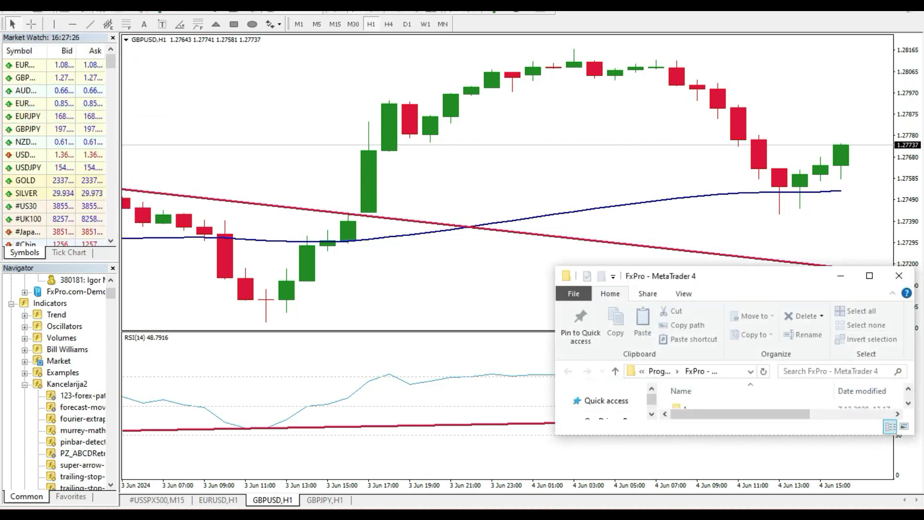
{"action": "left_click", "coordinate": [868, 276]}
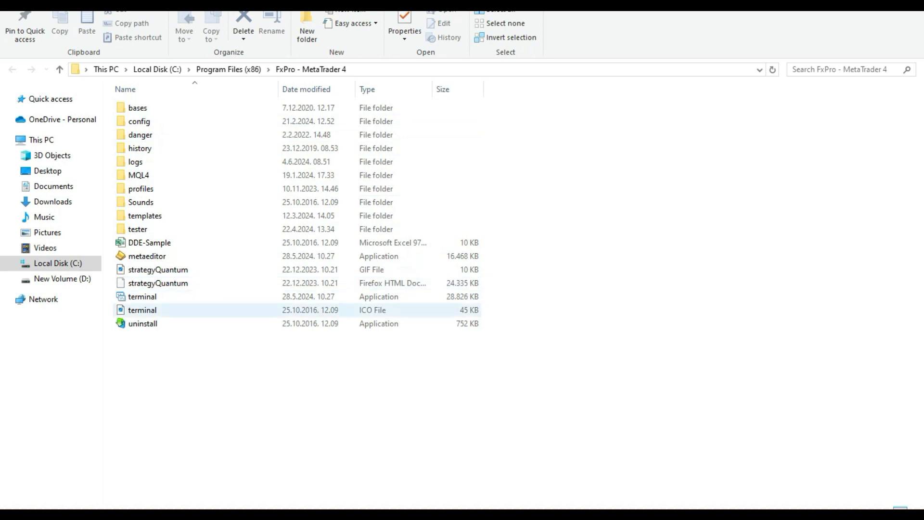
Step: Open the high DPI settings in the compatibility properties of the terminal application
{"action": "left_click", "coordinate": [143, 296]}
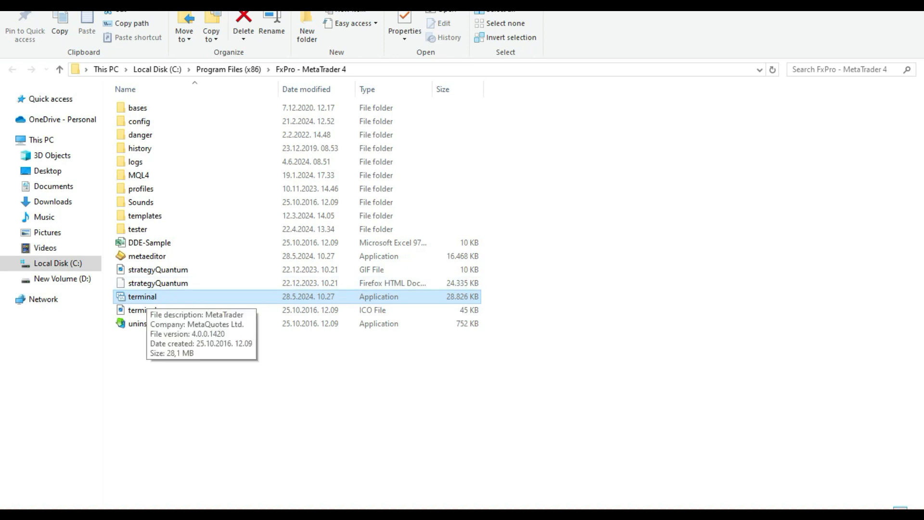
{"action": "right_click", "coordinate": [146, 298]}
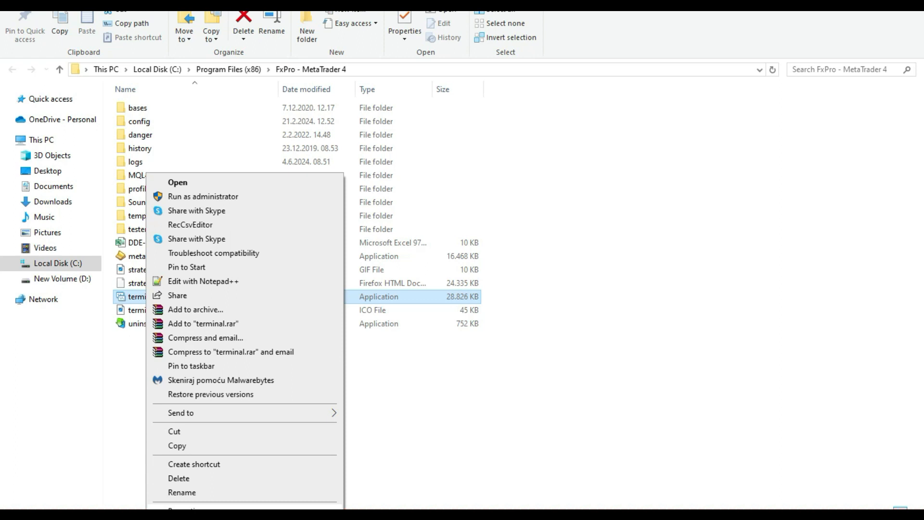
{"action": "left_click", "coordinate": [186, 508]}
{"action": "left_click_drag", "start_coordinate": [277, 178], "coordinate": [420, 100]}
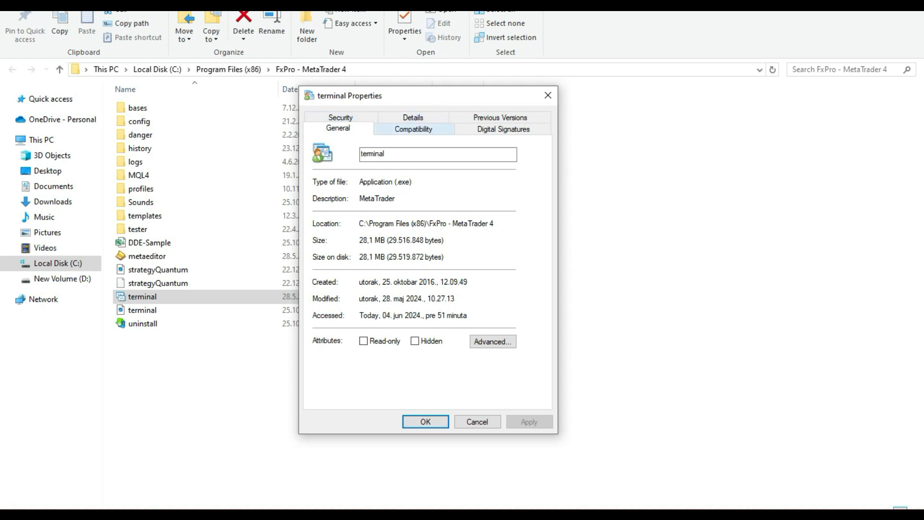
{"action": "left_click", "coordinate": [413, 129]}
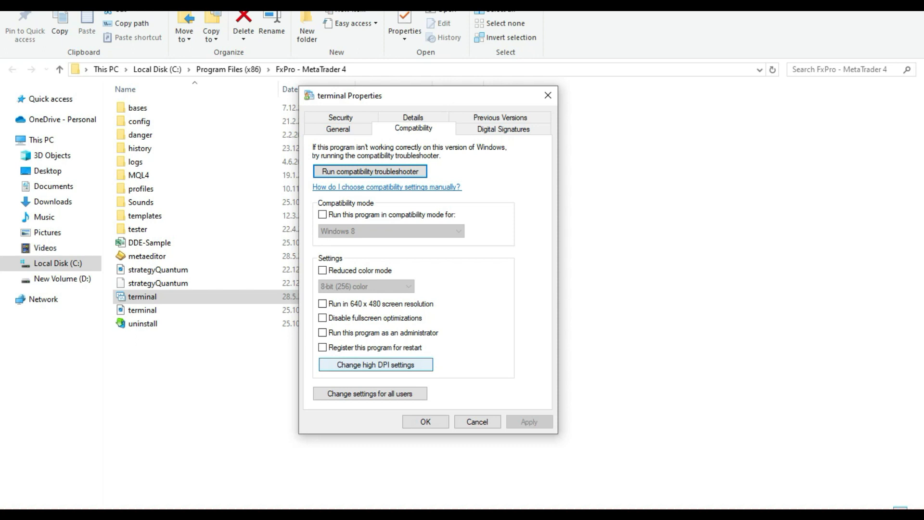
{"action": "left_click", "coordinate": [376, 364]}
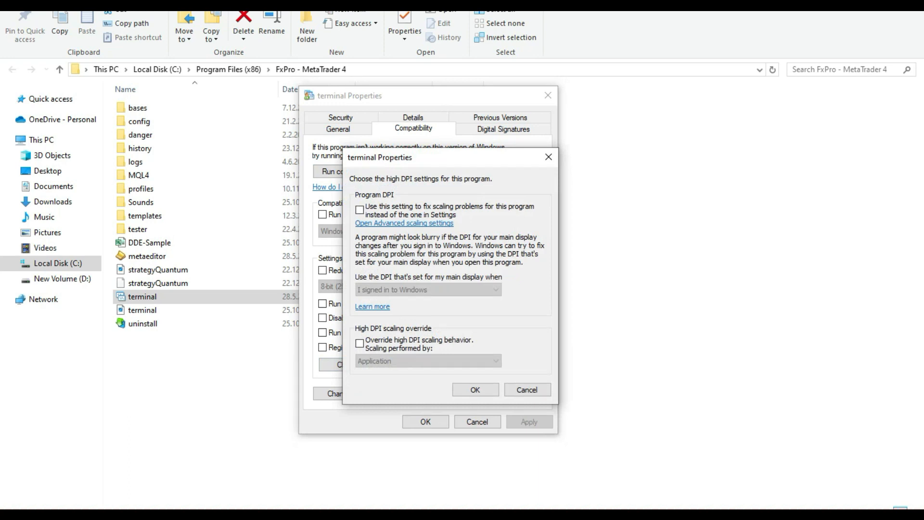
Step: Try overriding the high DPI scaling behavior with scaling performed by System (Enhanced), and cancel both properties dialogs
{"action": "left_click_drag", "start_coordinate": [447, 157], "coordinate": [443, 155]}
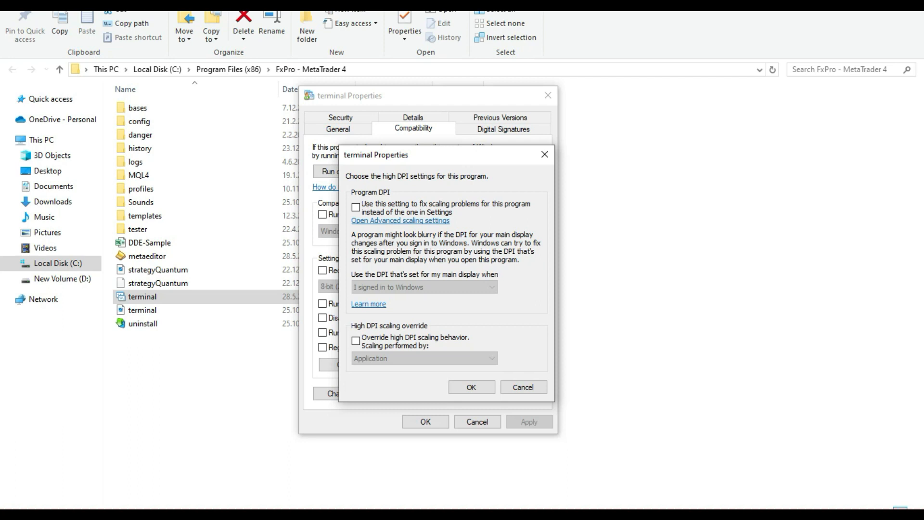
{"action": "left_click", "coordinate": [356, 341]}
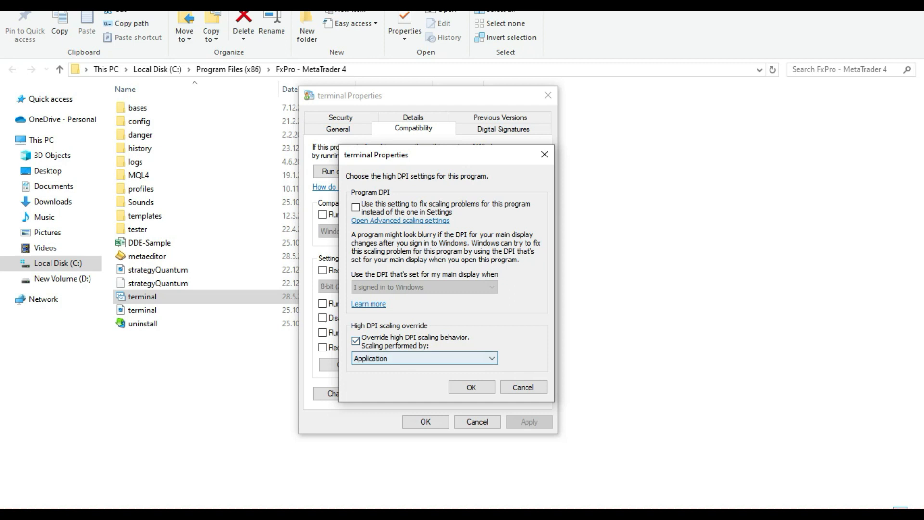
{"action": "left_click", "coordinate": [423, 358]}
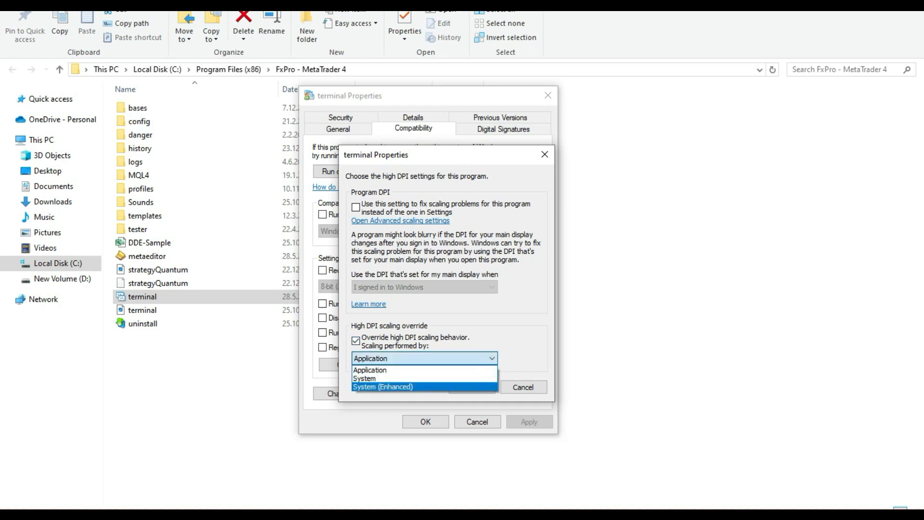
{"action": "left_click", "coordinate": [409, 387]}
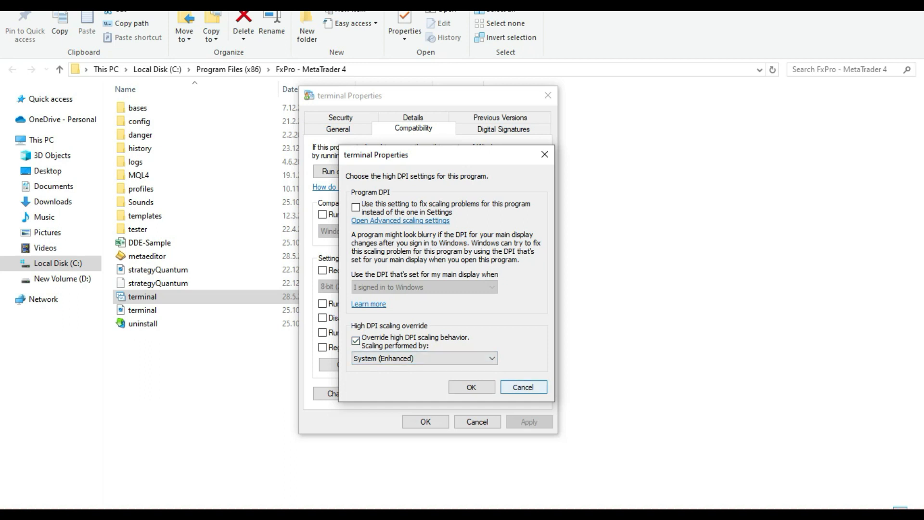
{"action": "left_click", "coordinate": [523, 387]}
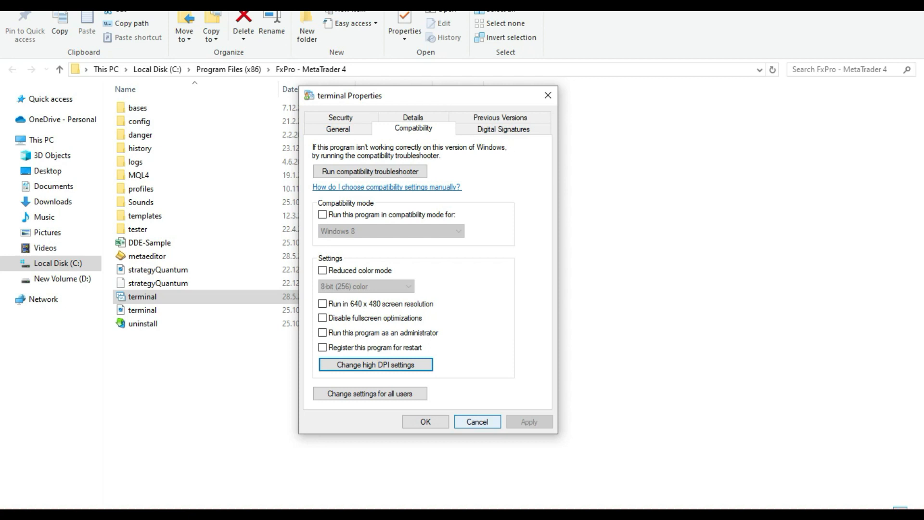
{"action": "left_click", "coordinate": [477, 421]}
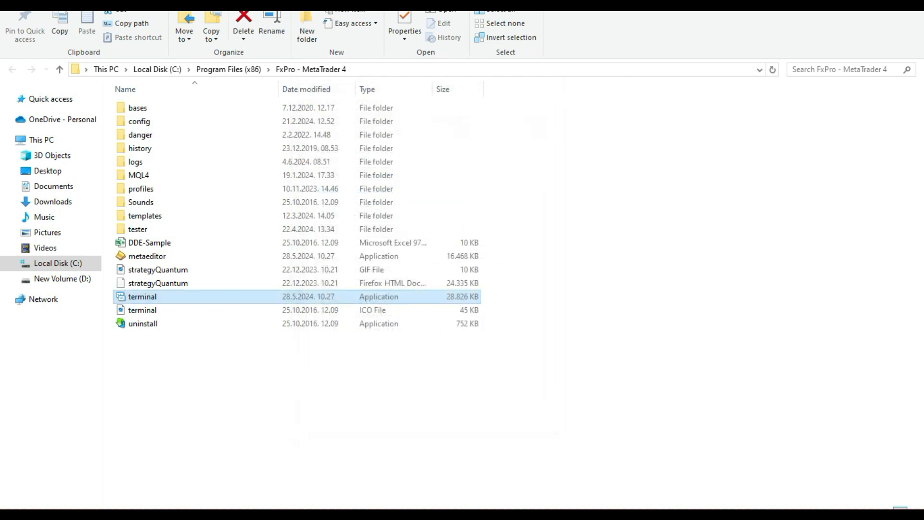